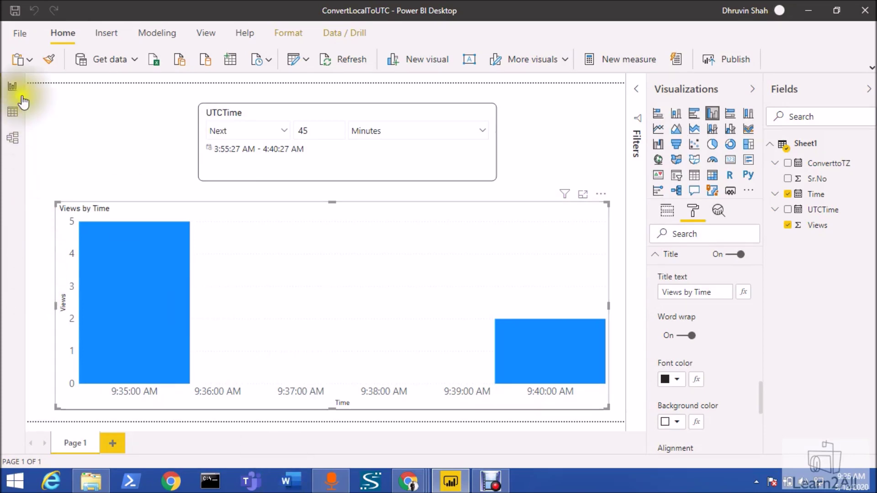
Check in the global preview features options that the Relative time filter is enabled, and accept the options
{"action": "left_click", "coordinate": [20, 36]}
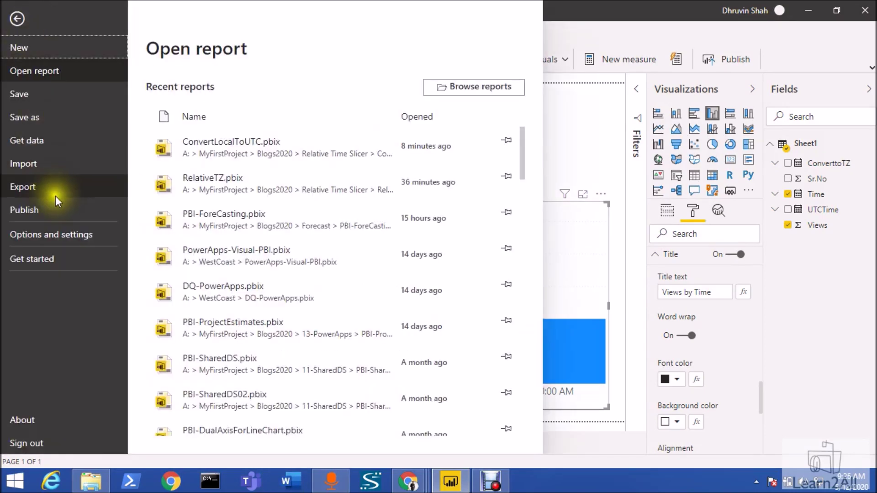
{"action": "left_click", "coordinate": [56, 235]}
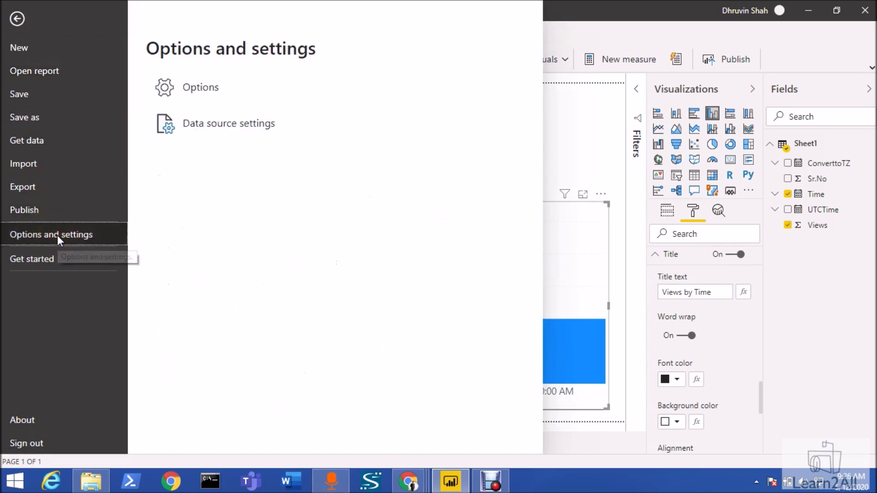
{"action": "left_click", "coordinate": [219, 78]}
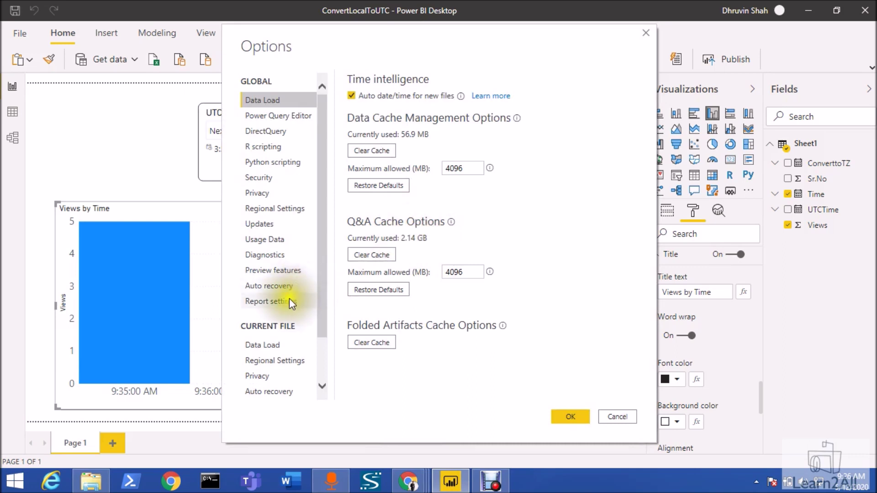
{"action": "left_click", "coordinate": [284, 266]}
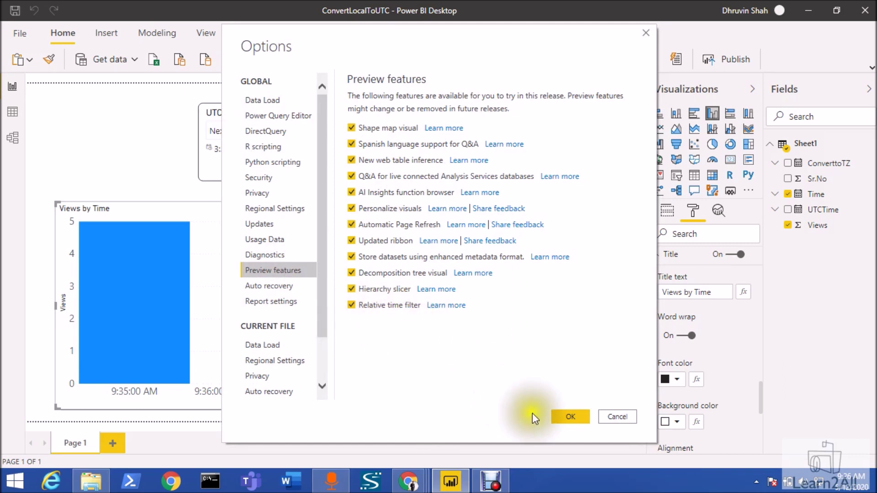
{"action": "left_click", "coordinate": [566, 418]}
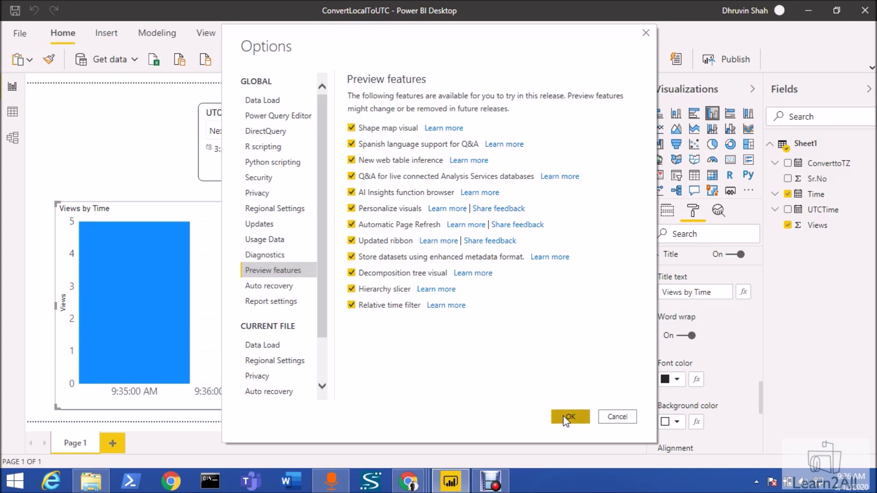
Add a new blank page to the report
{"action": "left_click", "coordinate": [113, 443]}
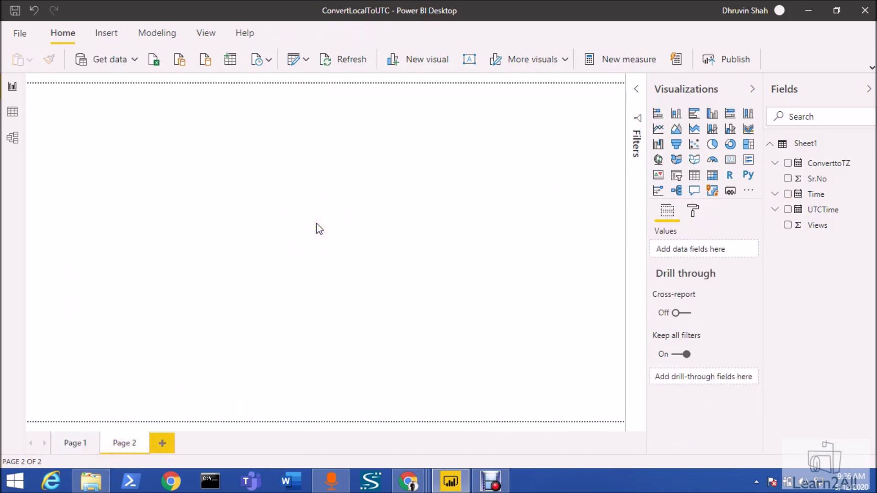
{"action": "left_click", "coordinate": [137, 214]}
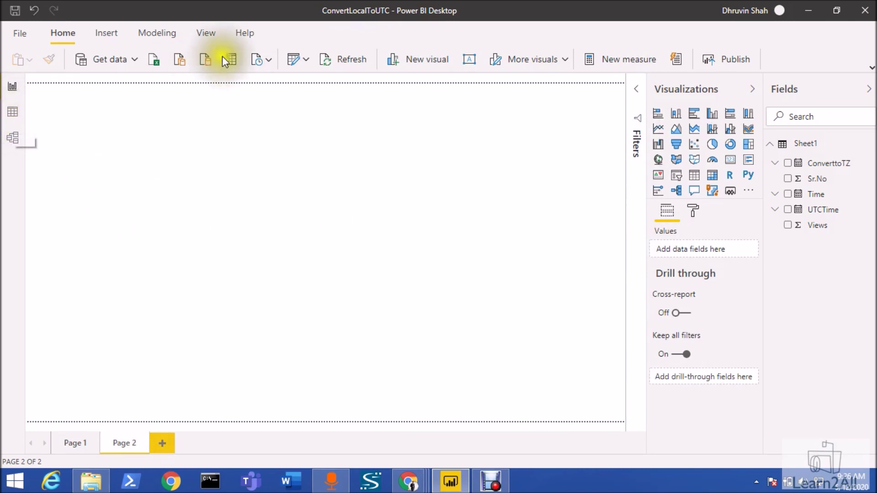
Inspect the Time column of Sheet1 at the Promoted Headers step in the Power Query Editor, and return to the report
{"action": "left_click", "coordinate": [306, 61]}
{"action": "left_click", "coordinate": [314, 89]}
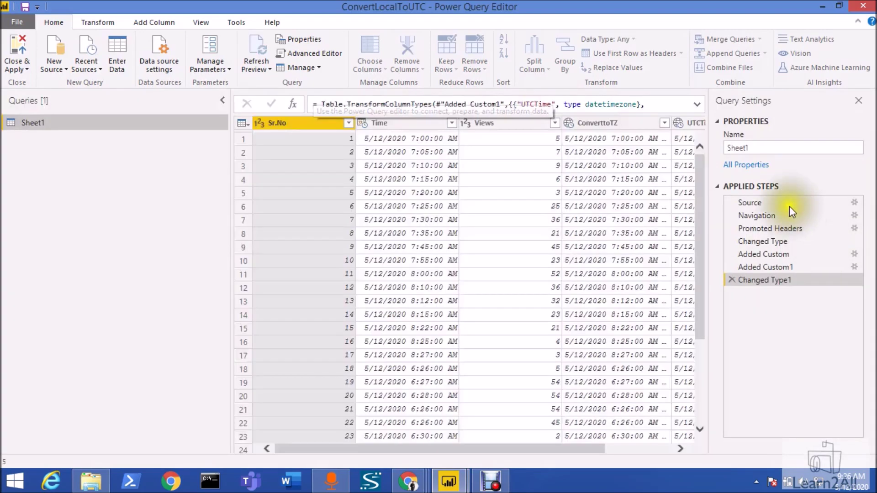
{"action": "left_click", "coordinate": [773, 227]}
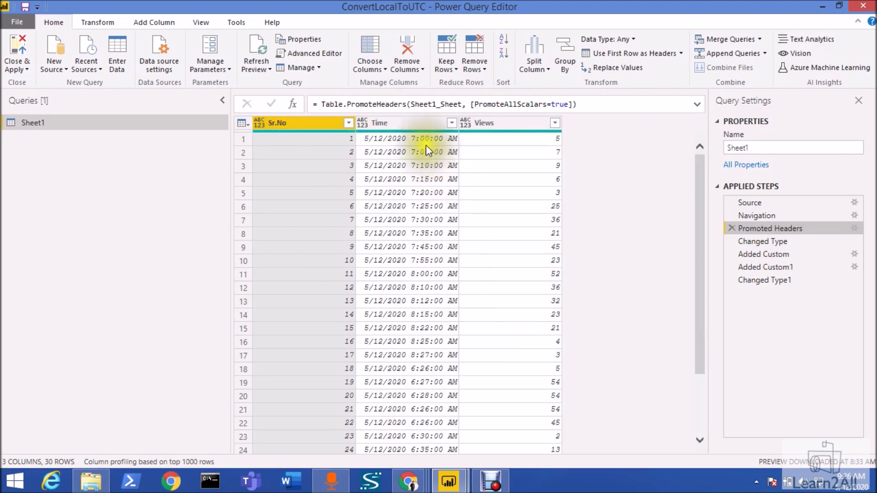
{"action": "scroll", "coordinate": [428, 332], "scroll_direction": "down", "scroll_amount": 2}
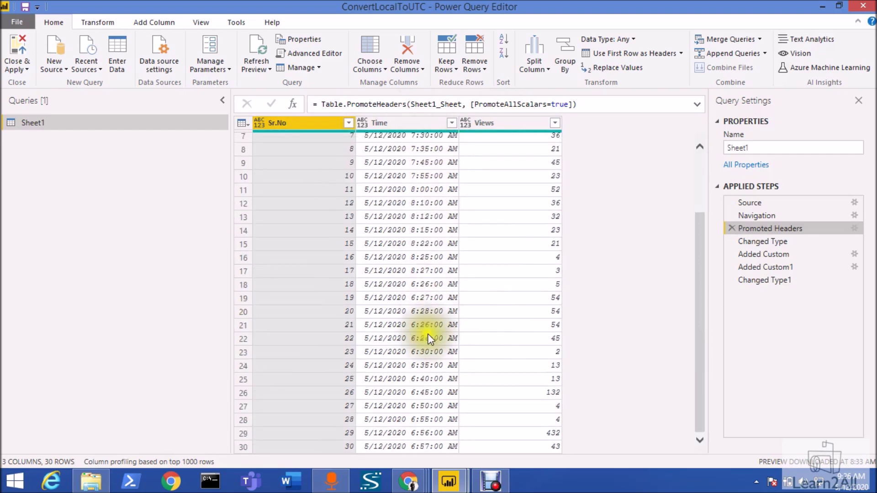
{"action": "scroll", "coordinate": [429, 338], "scroll_direction": "up", "scroll_amount": 2}
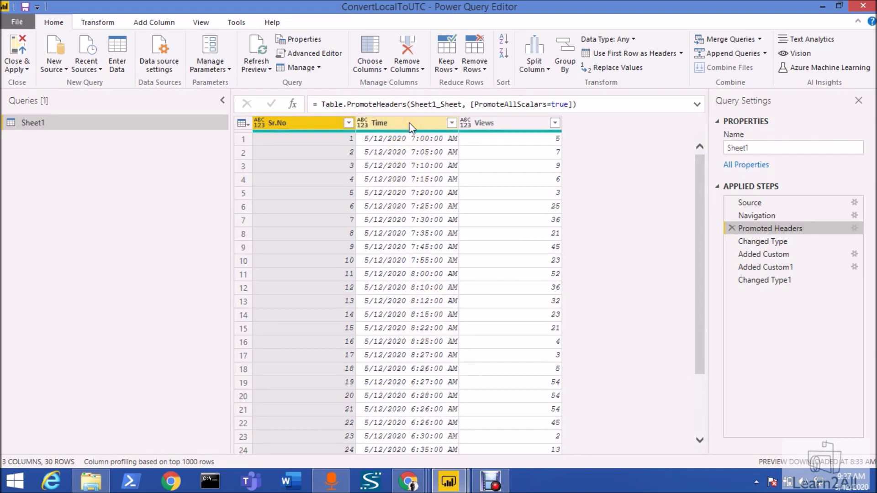
{"action": "mouse_move", "coordinate": [411, 137]}
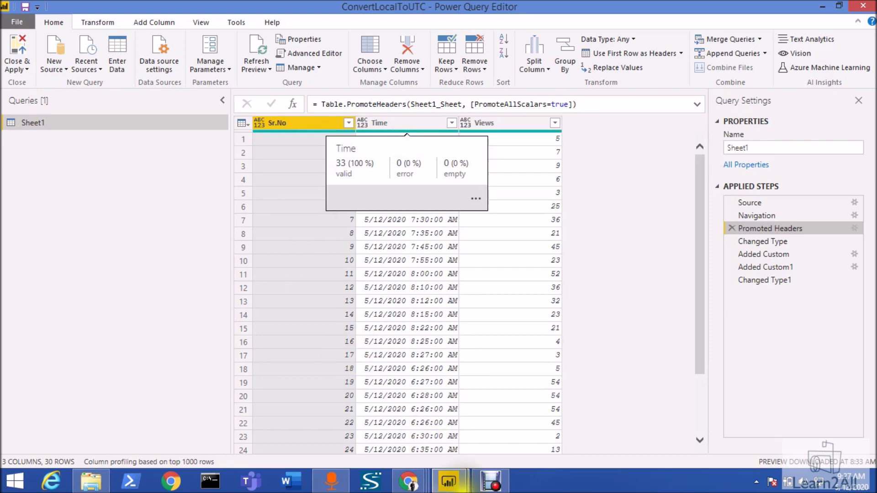
{"action": "mouse_move", "coordinate": [449, 481]}
{"action": "left_click", "coordinate": [400, 411]}
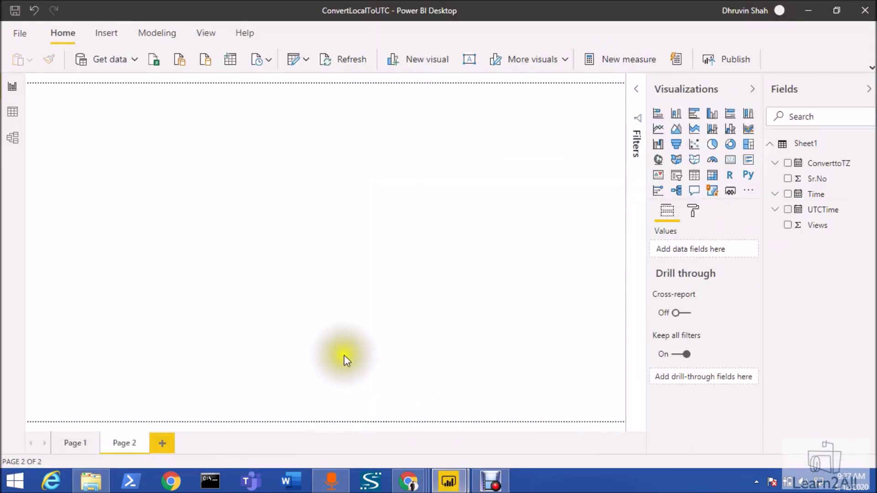
Add a slicer on the Time field, widen it across the upper part of the page, and set its type to Relative Time
{"action": "left_click", "coordinate": [677, 178]}
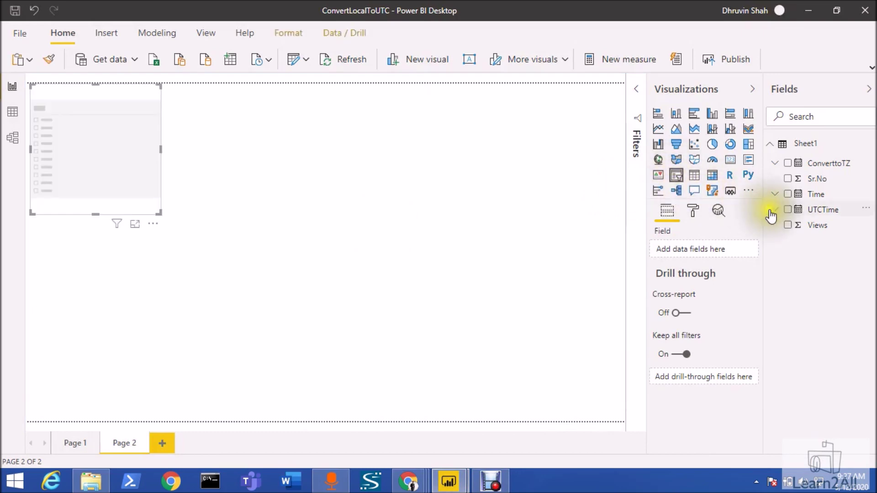
{"action": "left_click_drag", "start_coordinate": [822, 196], "coordinate": [730, 248]}
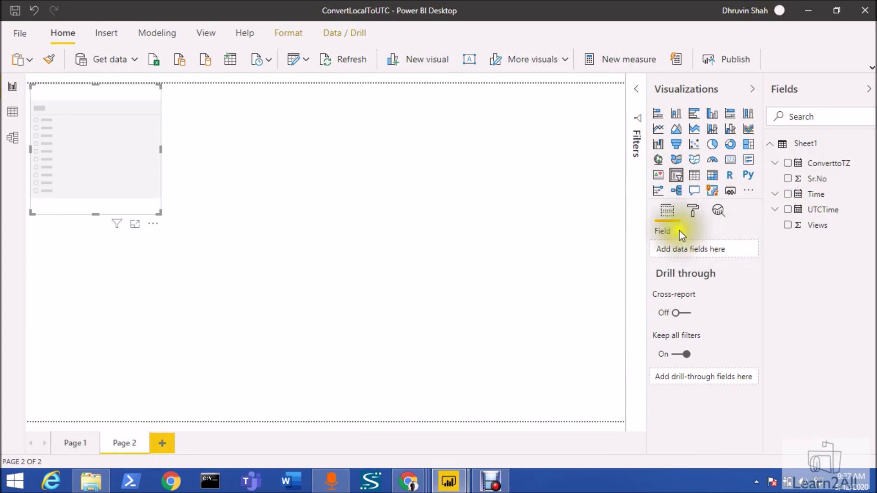
{"action": "left_click_drag", "start_coordinate": [157, 210], "coordinate": [394, 177]}
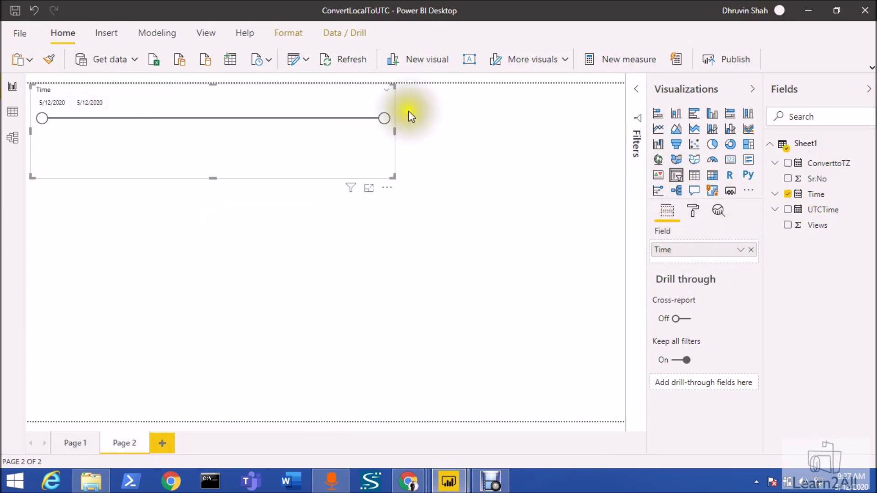
{"action": "left_click", "coordinate": [387, 91]}
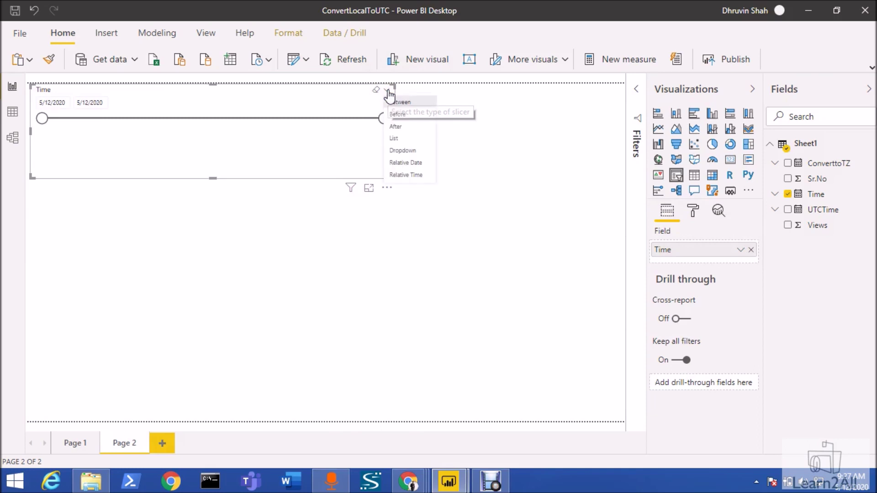
{"action": "left_click", "coordinate": [414, 175]}
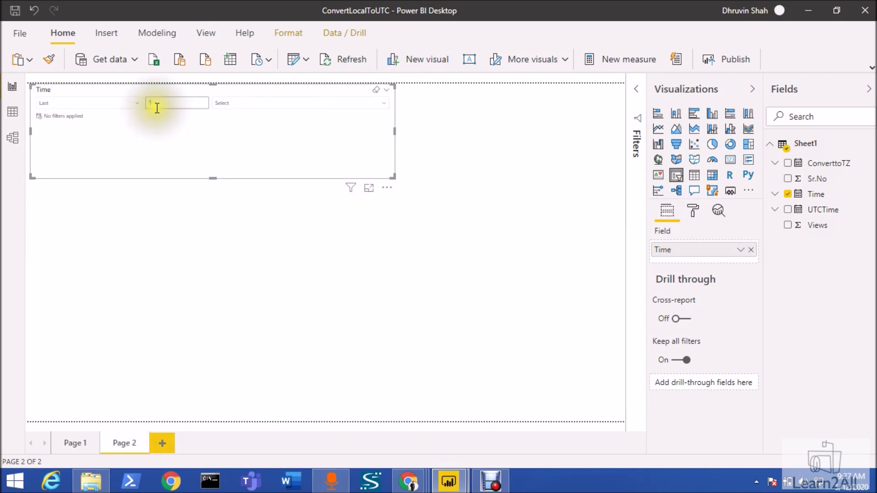
Examine the period, number and time unit options offered by the relative time slicer
{"action": "left_click", "coordinate": [67, 103]}
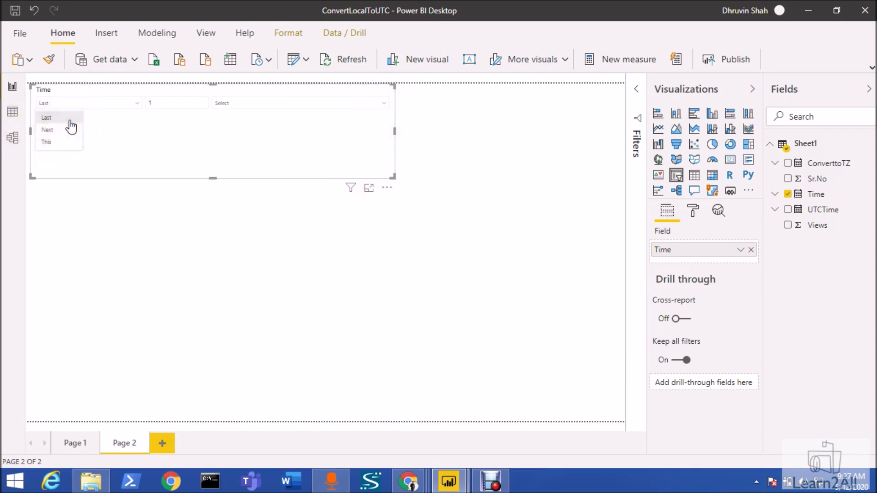
{"action": "left_click", "coordinate": [175, 104]}
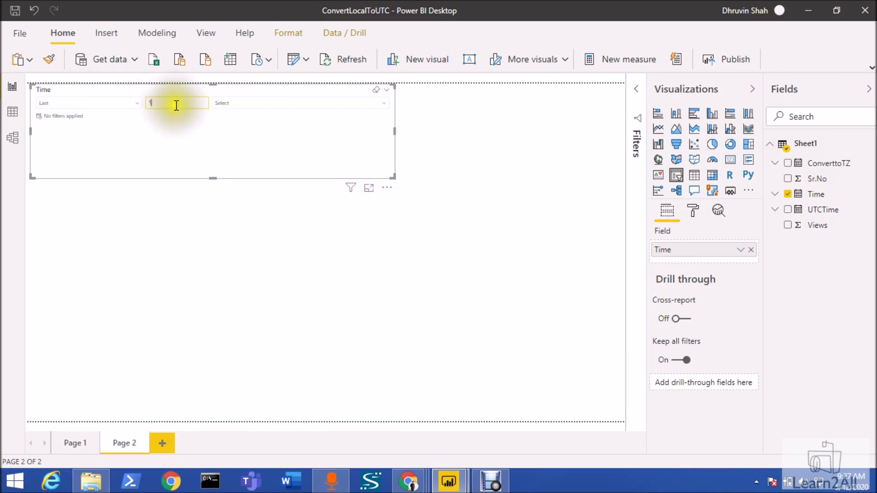
{"action": "left_click", "coordinate": [248, 111]}
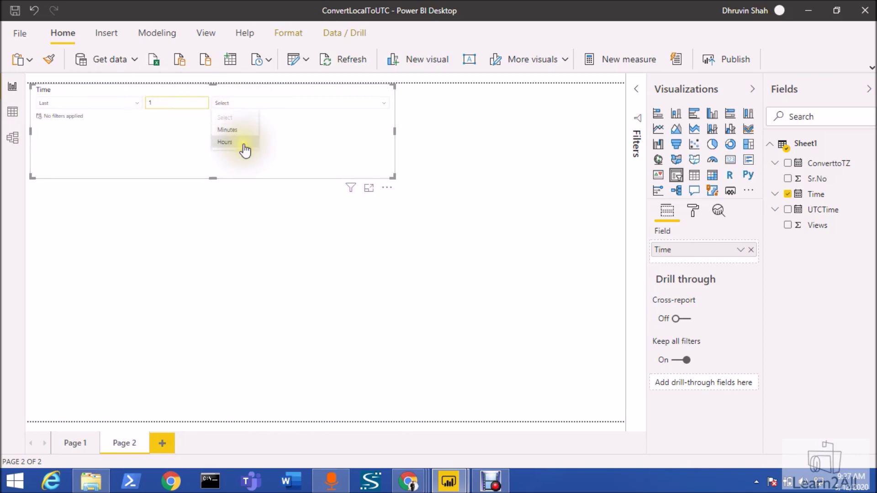
{"action": "left_click", "coordinate": [449, 189]}
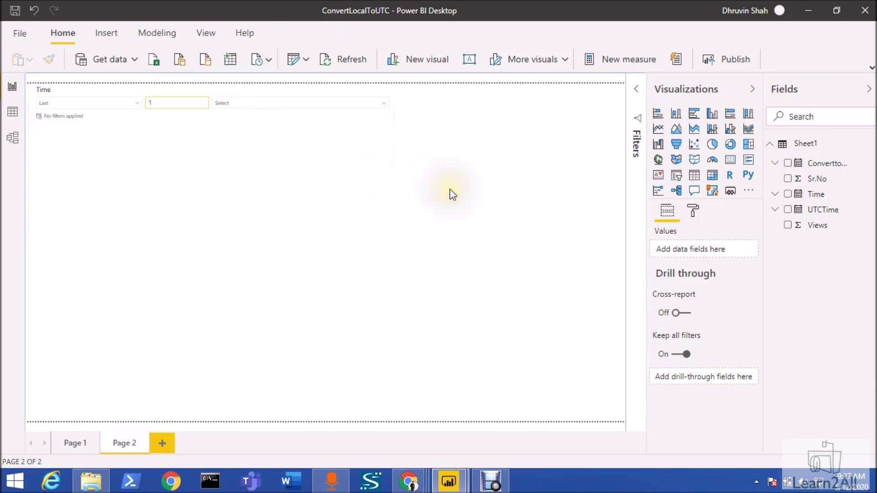
Create an enlarged clustered column chart of Views by Time beneath the slicer, using Time itself instead of the Date Hierarchy
{"action": "left_click", "coordinate": [713, 115]}
{"action": "left_click_drag", "start_coordinate": [815, 193], "coordinate": [721, 247]}
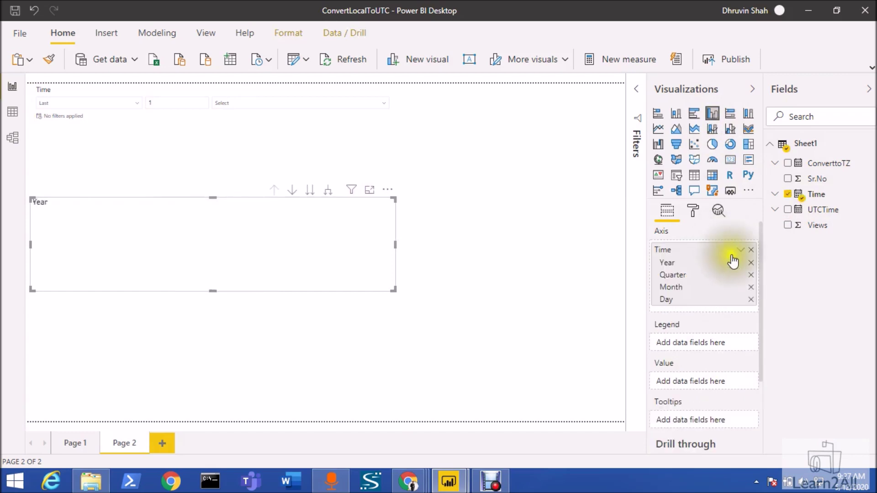
{"action": "left_click", "coordinate": [743, 255]}
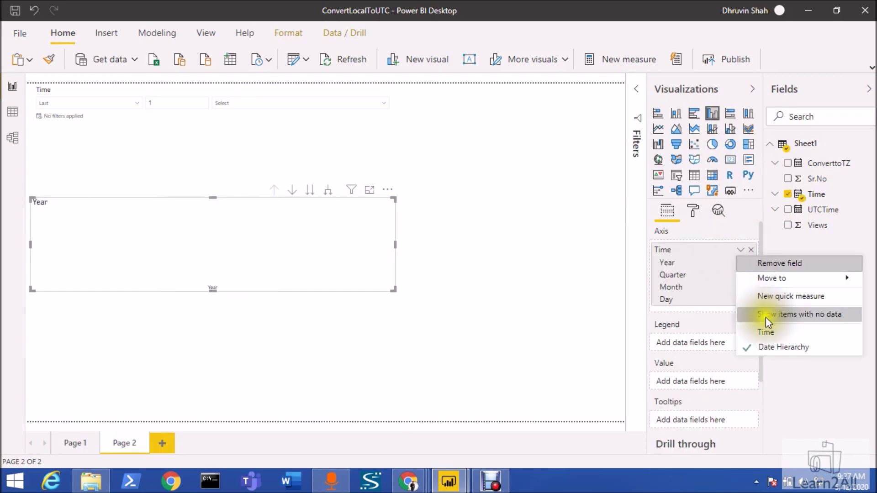
{"action": "left_click", "coordinate": [769, 339]}
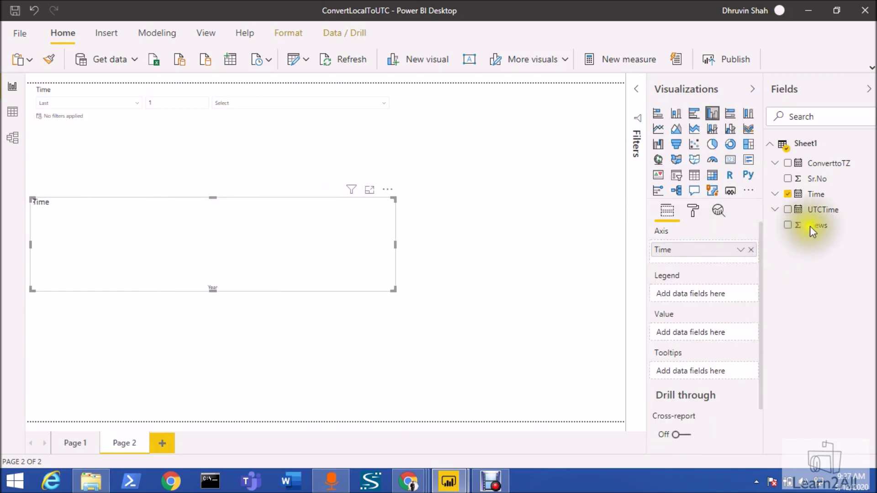
{"action": "left_click_drag", "start_coordinate": [811, 228], "coordinate": [717, 337]}
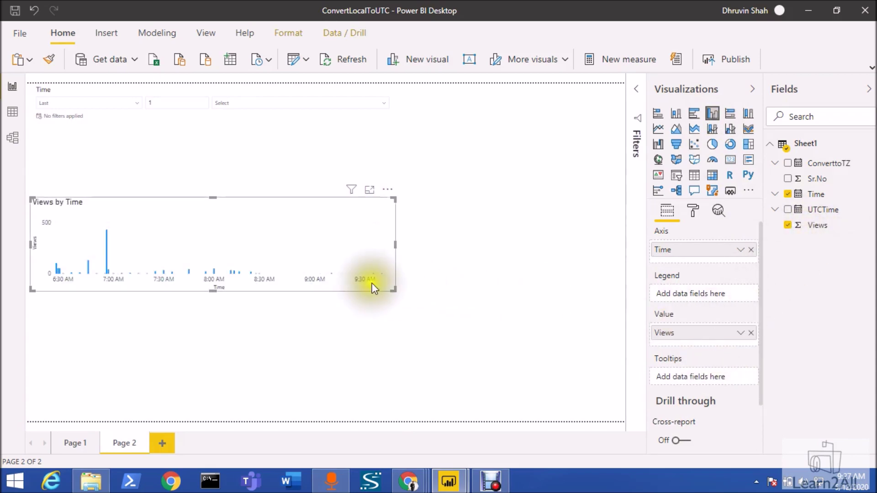
{"action": "left_click_drag", "start_coordinate": [394, 291], "coordinate": [610, 403]}
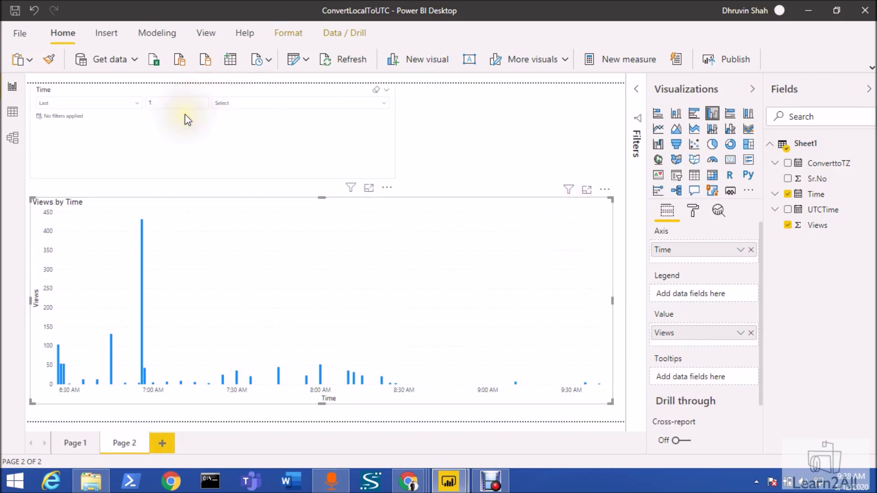
Set the relative time slicer to the last 1 hours
{"action": "left_click", "coordinate": [258, 106]}
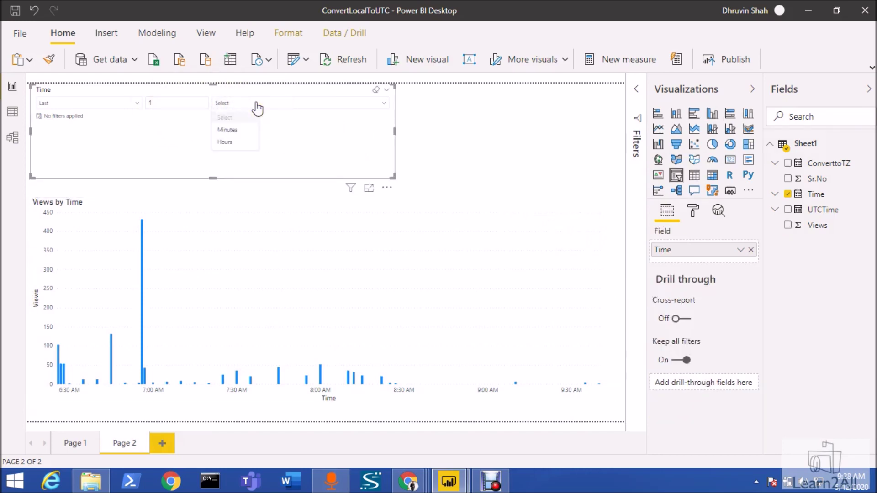
{"action": "left_click", "coordinate": [227, 143]}
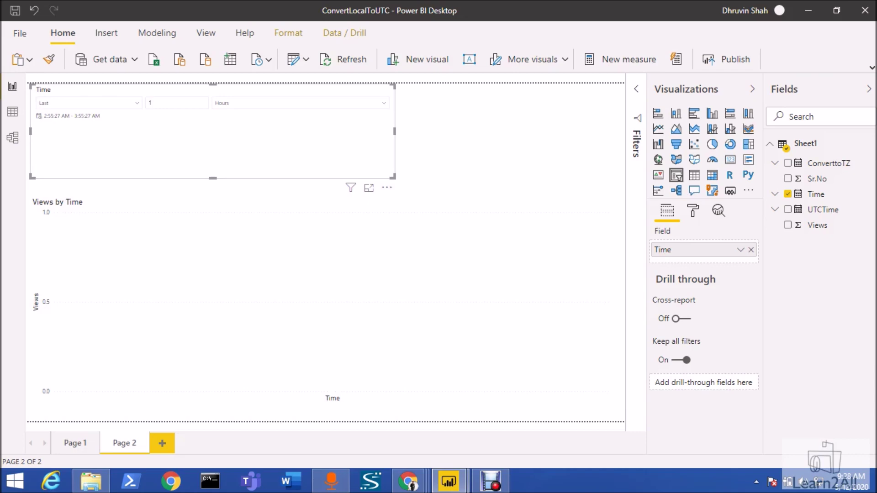
Switch to Chrome, refresh the current UTC time search, compare it with the system clock, and return to the report
{"action": "key", "text": "alt+Tab"}
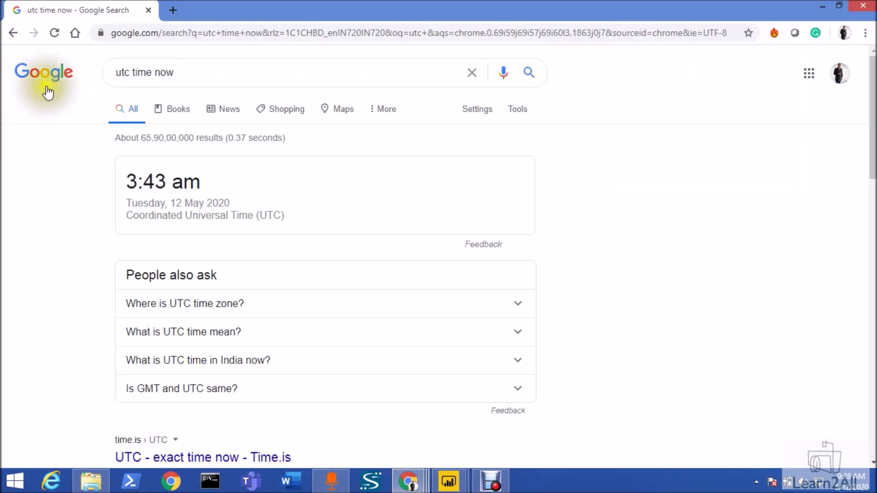
{"action": "left_click", "coordinate": [54, 39]}
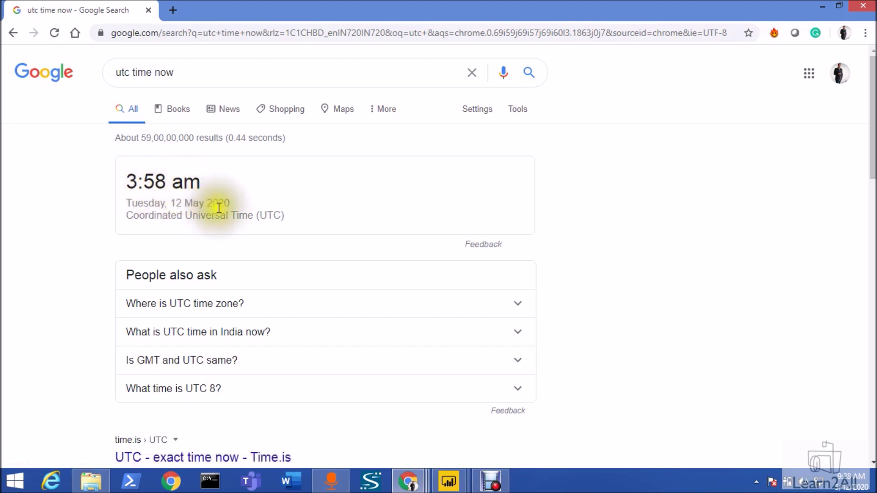
{"action": "left_click", "coordinate": [850, 481]}
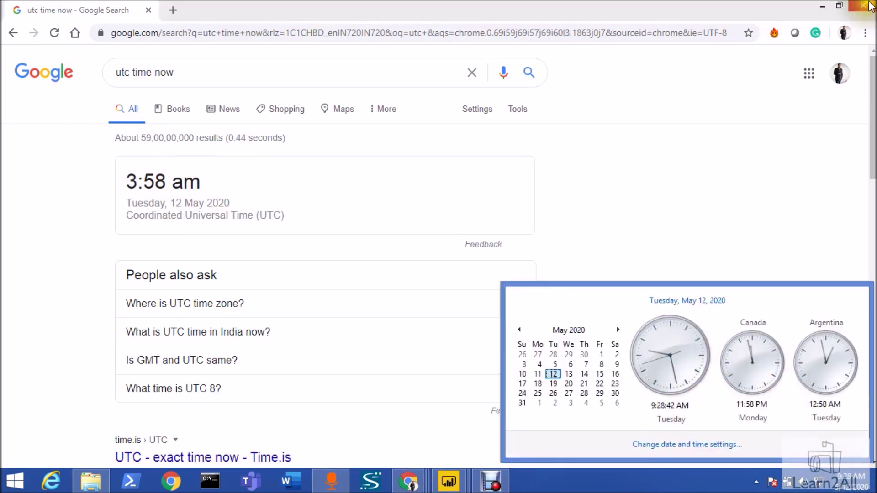
{"action": "left_click", "coordinate": [826, 8]}
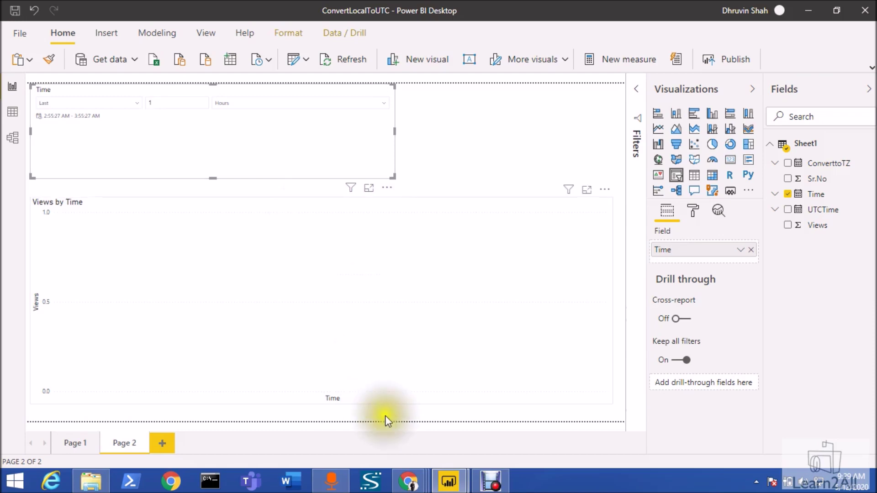
Return to the Power Query Editor and select the Time column of Sheet1
{"action": "mouse_move", "coordinate": [449, 481]}
{"action": "left_click", "coordinate": [491, 413]}
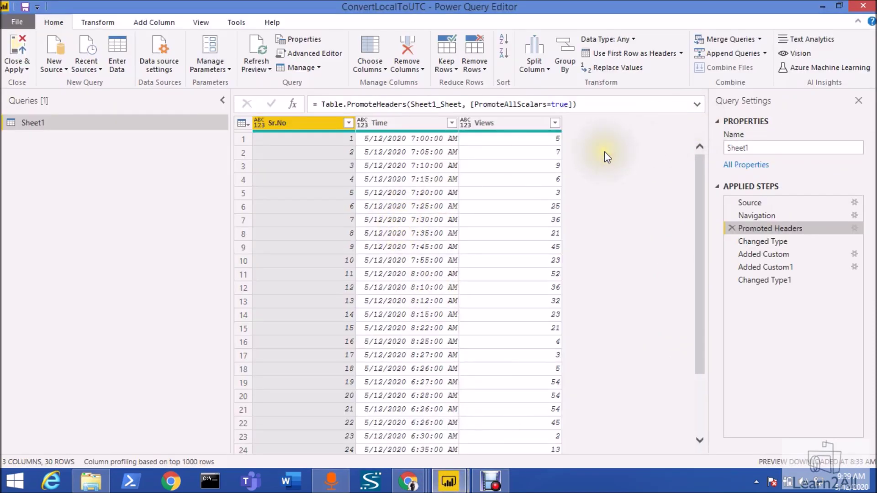
{"action": "left_click", "coordinate": [502, 130]}
{"action": "left_click", "coordinate": [420, 122]}
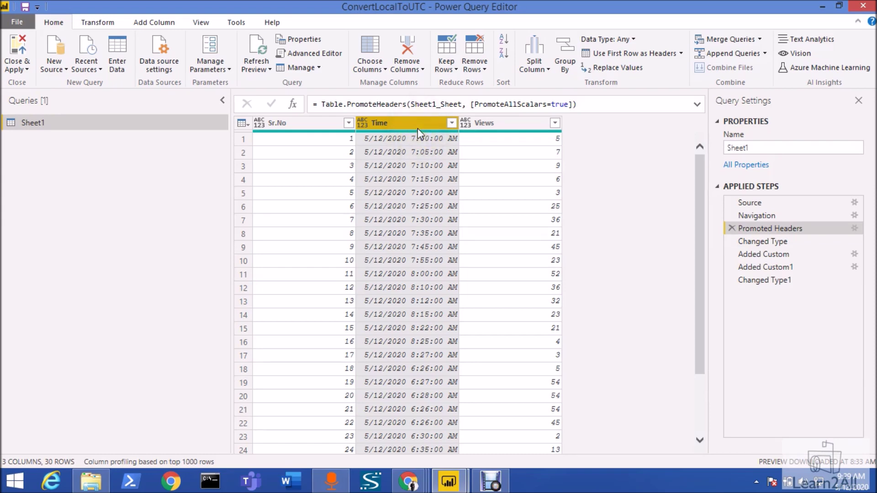
Review the ConverttoTZ custom column's DateTimeZone.From([Time]) formula and inspect its first row's value and time zone offset beside Time
{"action": "left_click", "coordinate": [785, 255]}
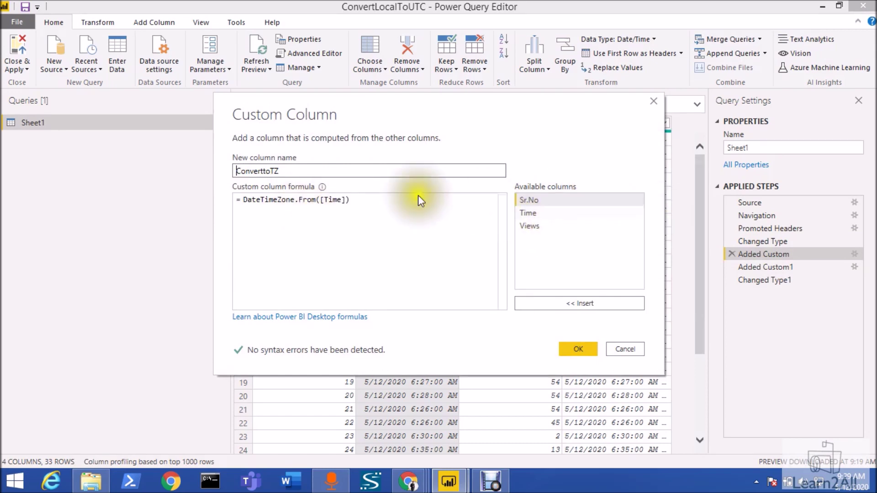
{"action": "left_click", "coordinate": [627, 345]}
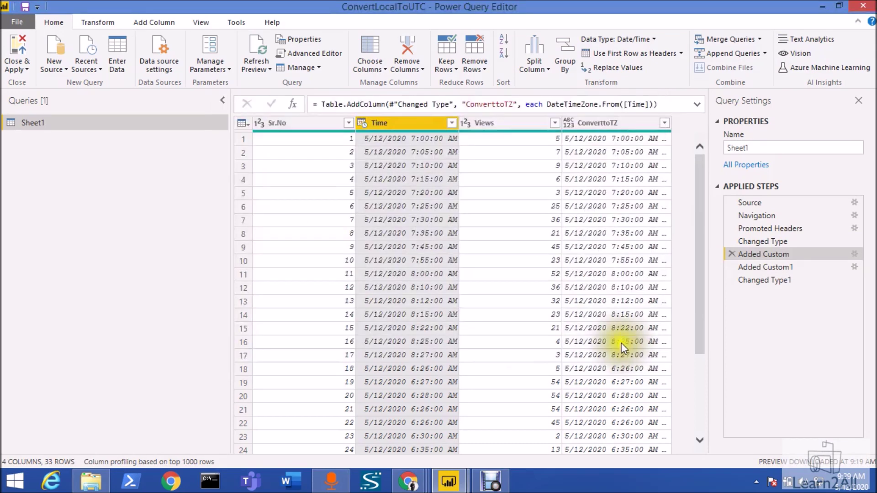
{"action": "left_click", "coordinate": [415, 141]}
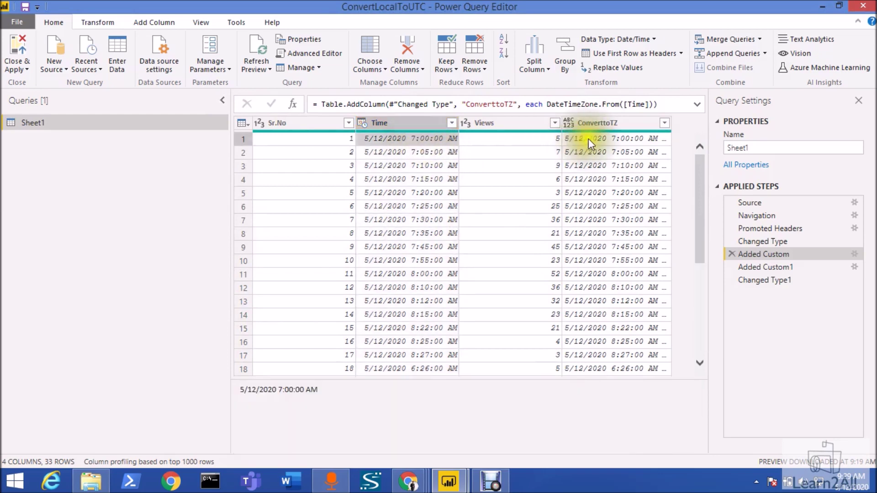
{"action": "left_click", "coordinate": [610, 139]}
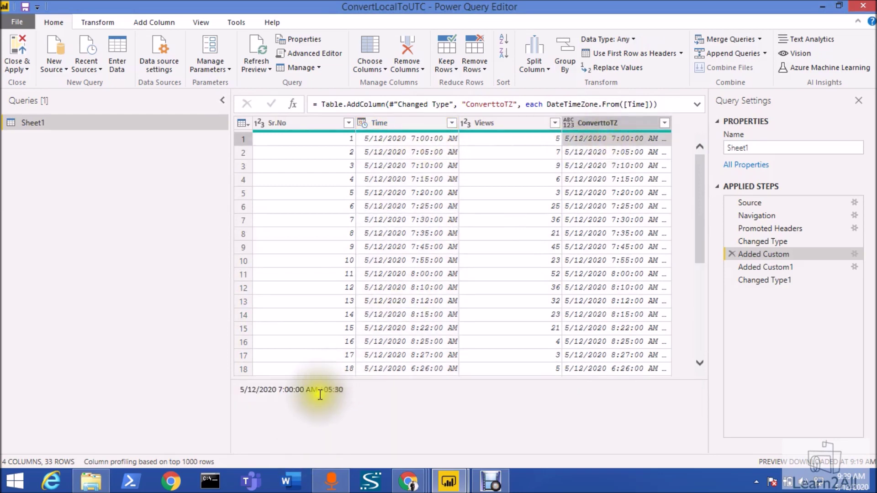
{"action": "left_click_drag", "start_coordinate": [319, 400], "coordinate": [349, 395]}
{"action": "left_click", "coordinate": [355, 394]}
{"action": "triple_click", "coordinate": [356, 392]}
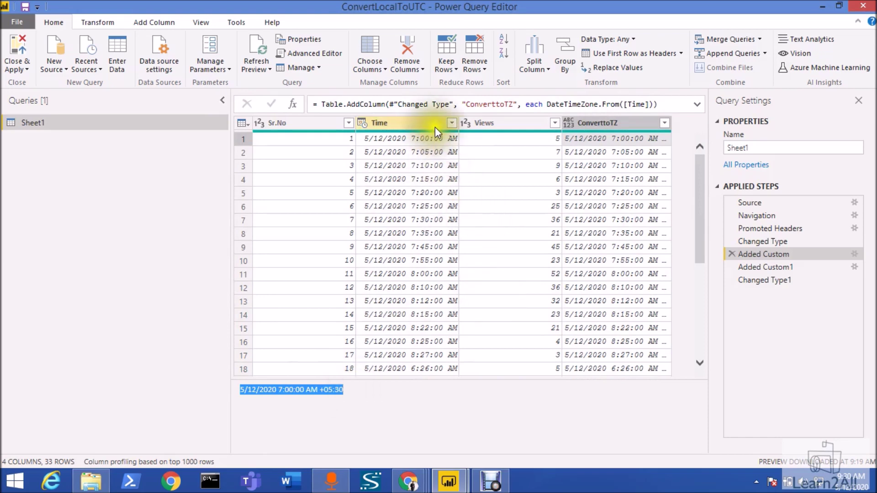
Review the UTCTime custom column's DateTimeZone.ToUtc([ConverttoTZ]) formula and compare its first row's value with ConverttoTZ
{"action": "left_click", "coordinate": [760, 267]}
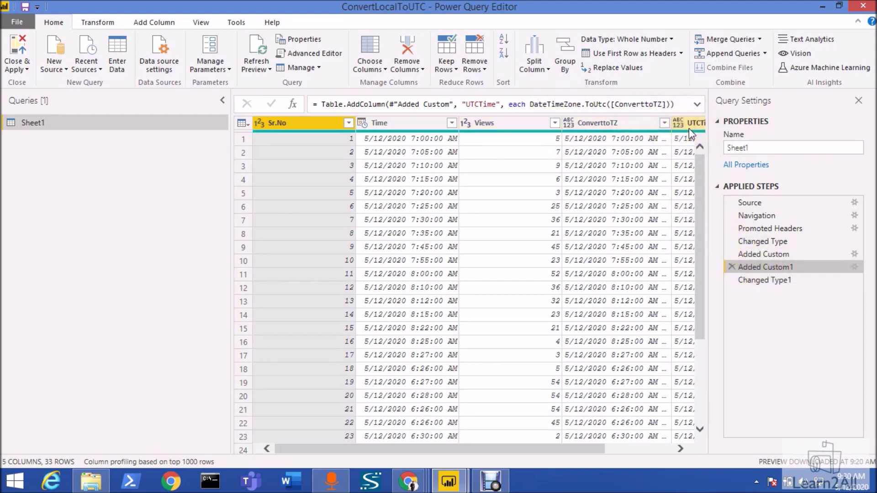
{"action": "left_click", "coordinate": [855, 267]}
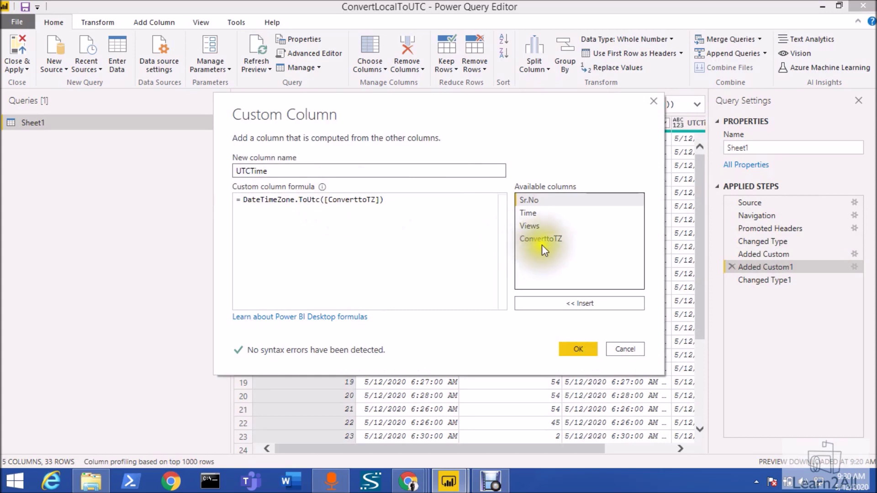
{"action": "left_click", "coordinate": [576, 349]}
{"action": "left_click_drag", "start_coordinate": [552, 448], "coordinate": [632, 446]}
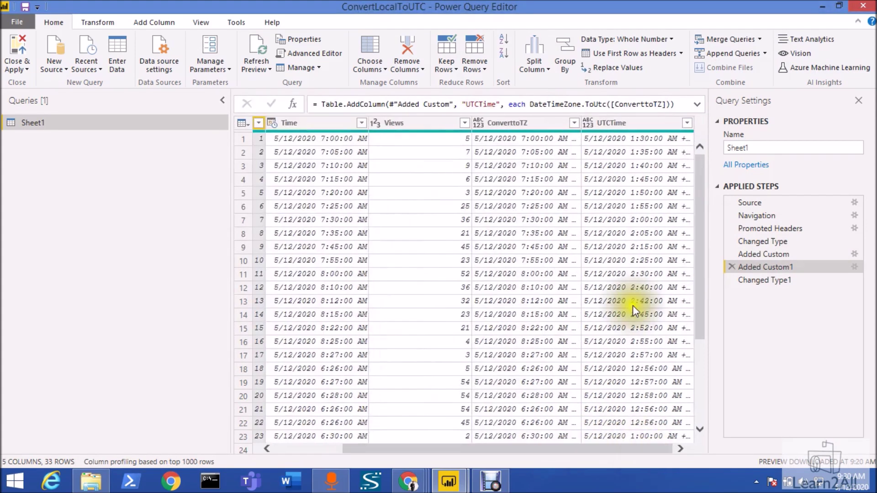
{"action": "left_click", "coordinate": [621, 138]}
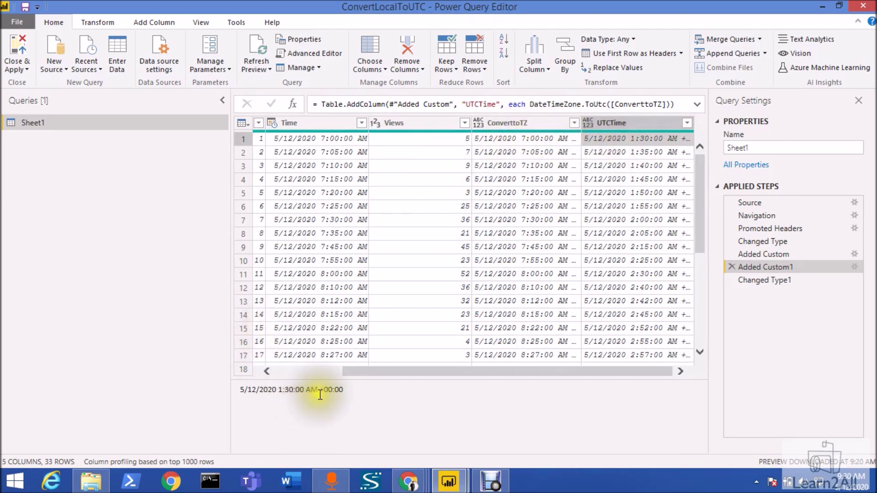
{"action": "left_click_drag", "start_coordinate": [319, 393], "coordinate": [370, 392]}
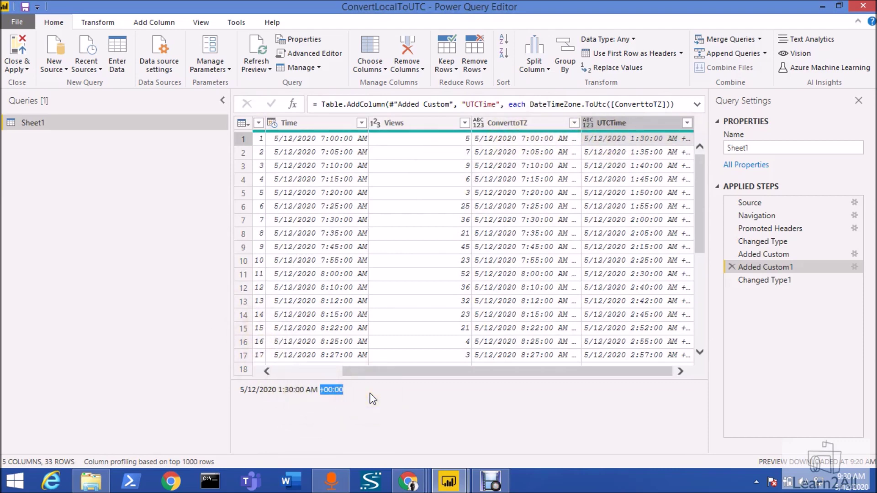
{"action": "left_click", "coordinate": [539, 138]}
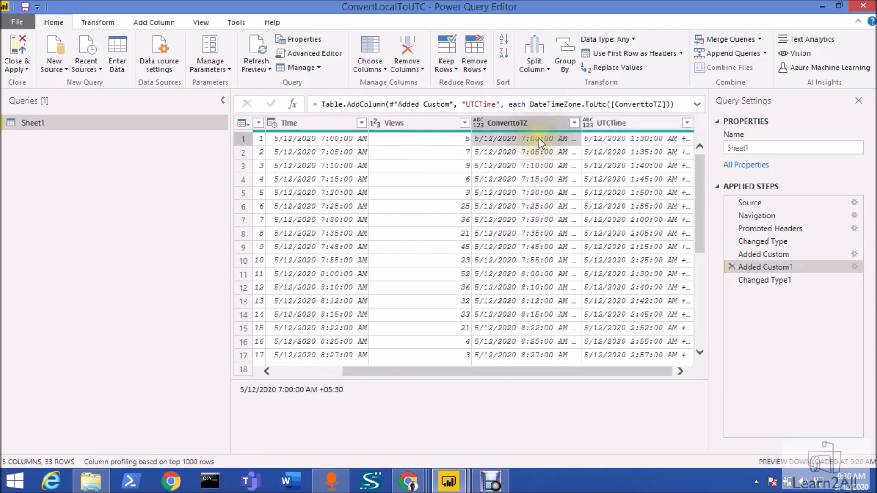
{"action": "left_click", "coordinate": [620, 144]}
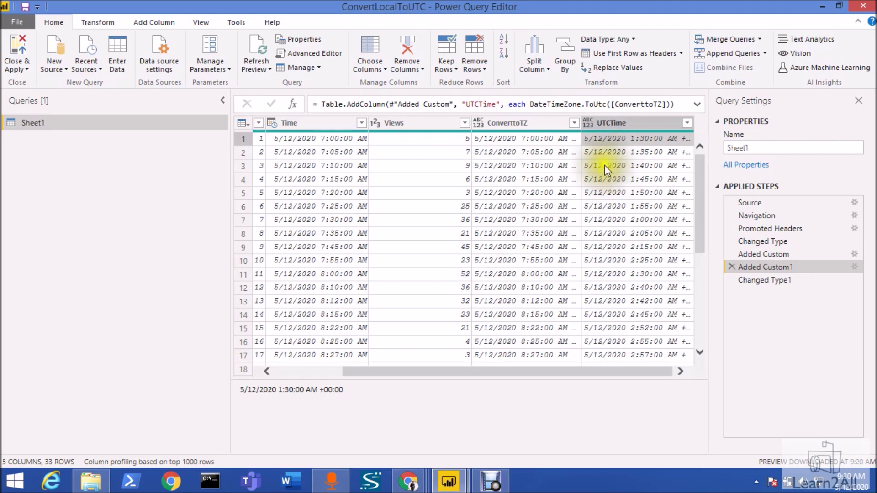
Change the data type of the ConverttoTZ and UTCTime columns to Date/Time/Timezone
{"action": "left_click", "coordinate": [517, 123]}
{"action": "left_click", "coordinate": [610, 128], "text": "ctrl"}
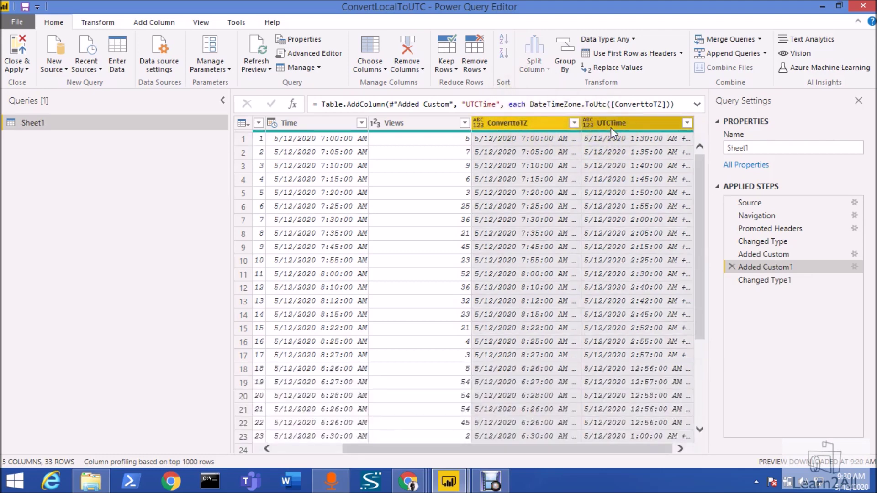
{"action": "right_click", "coordinate": [610, 128]}
{"action": "mouse_move", "coordinate": [707, 264]}
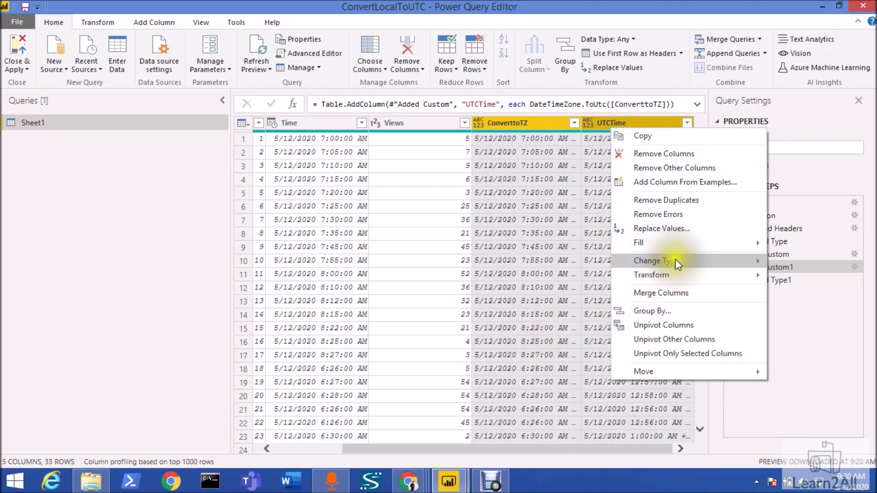
{"action": "mouse_move", "coordinate": [675, 259]}
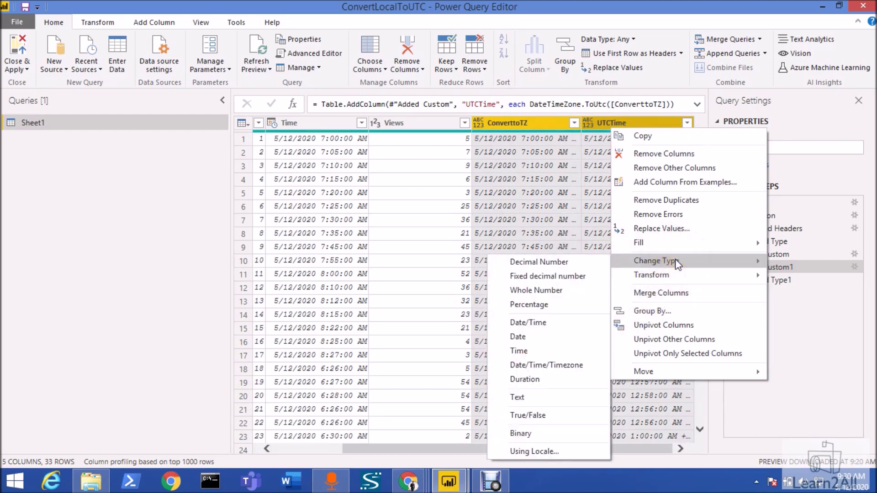
{"action": "left_click", "coordinate": [535, 366]}
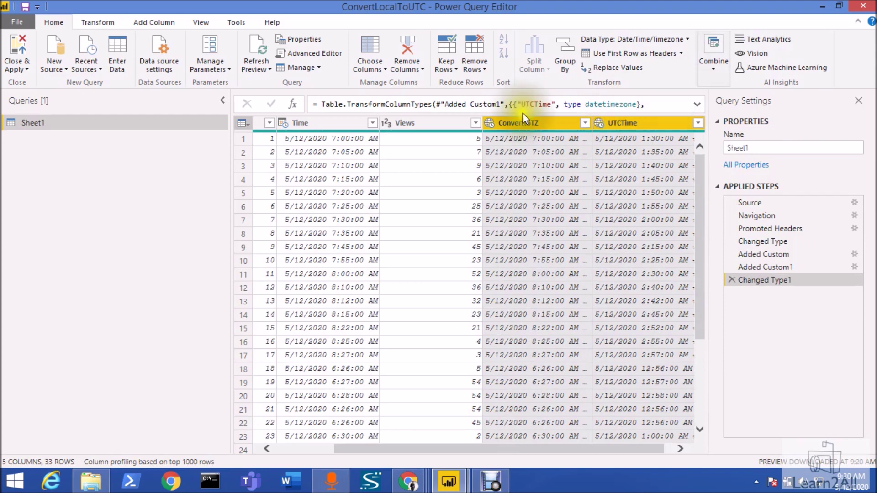
Return to the report and replace the Time field in the relative time slicer with UTCTime
{"action": "left_click", "coordinate": [21, 68]}
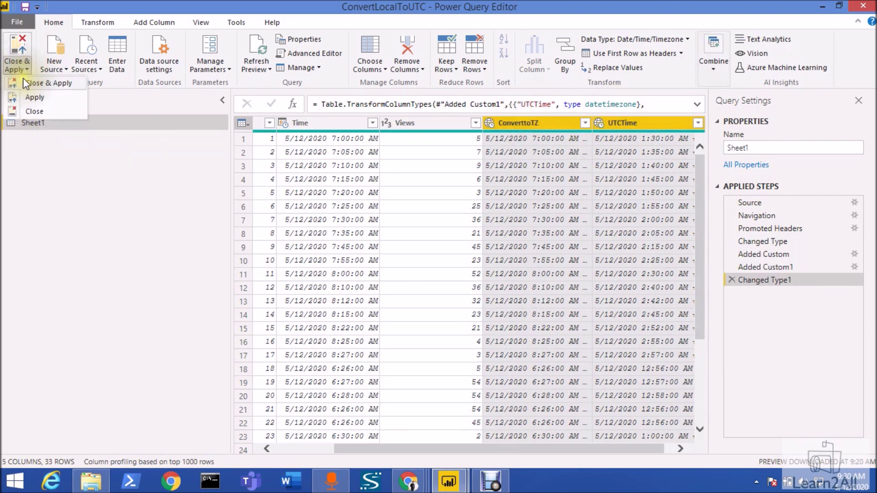
{"action": "left_click", "coordinate": [54, 121]}
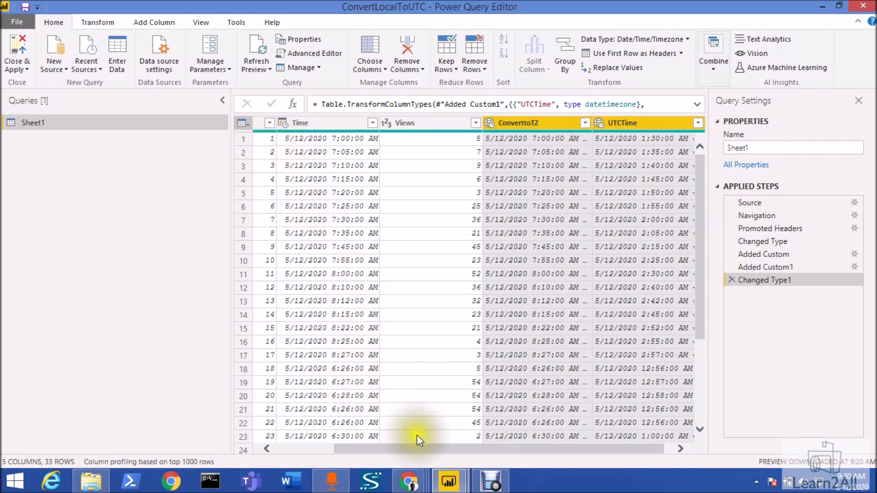
{"action": "left_click", "coordinate": [448, 473]}
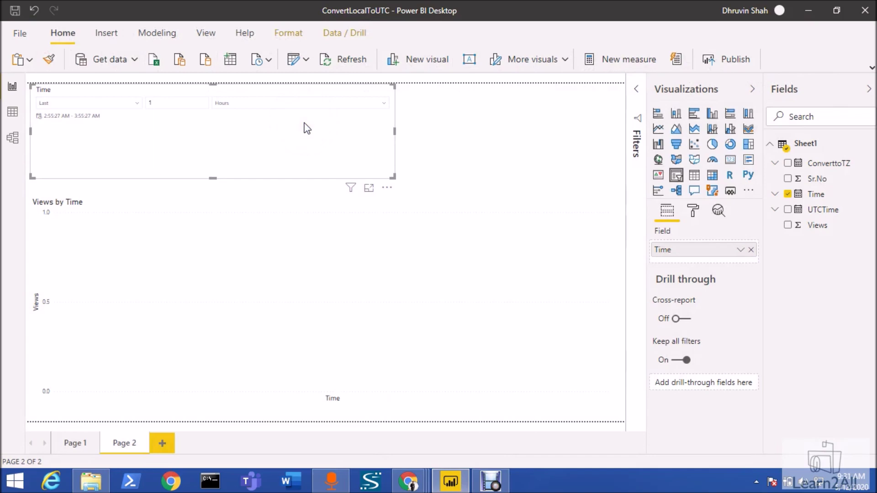
{"action": "left_click", "coordinate": [750, 250]}
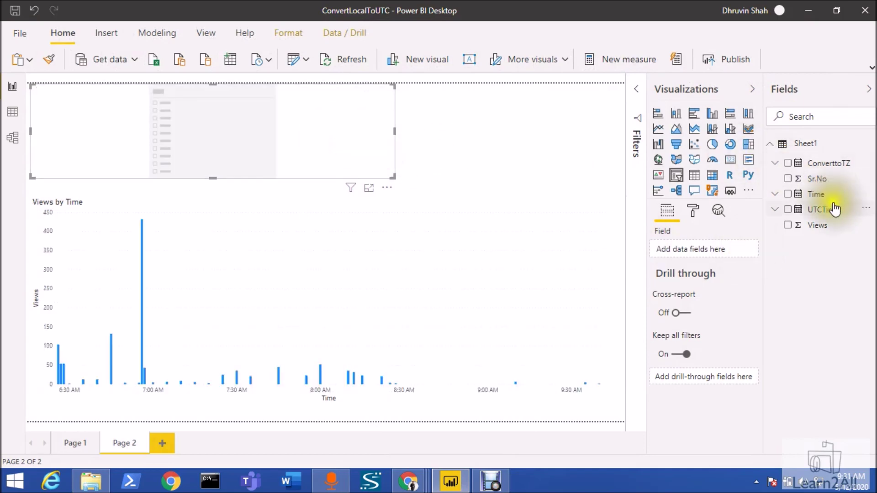
{"action": "left_click_drag", "start_coordinate": [822, 210], "coordinate": [741, 257]}
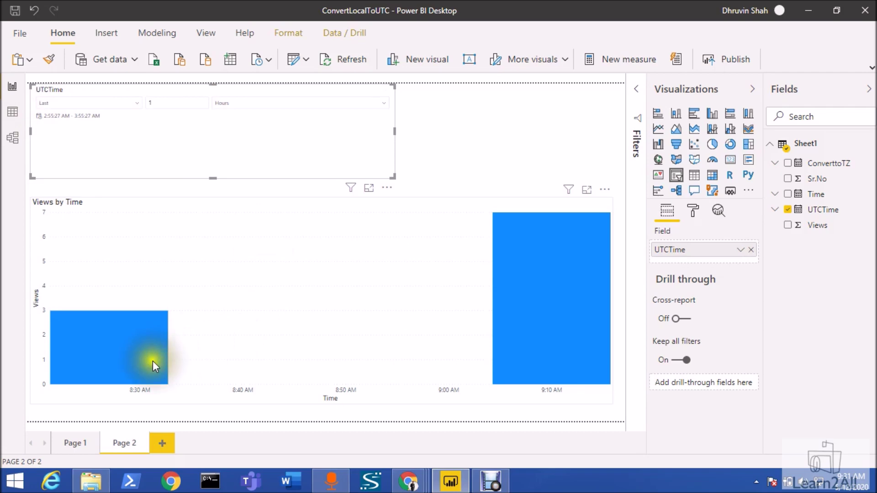
{"action": "mouse_move", "coordinate": [146, 361]}
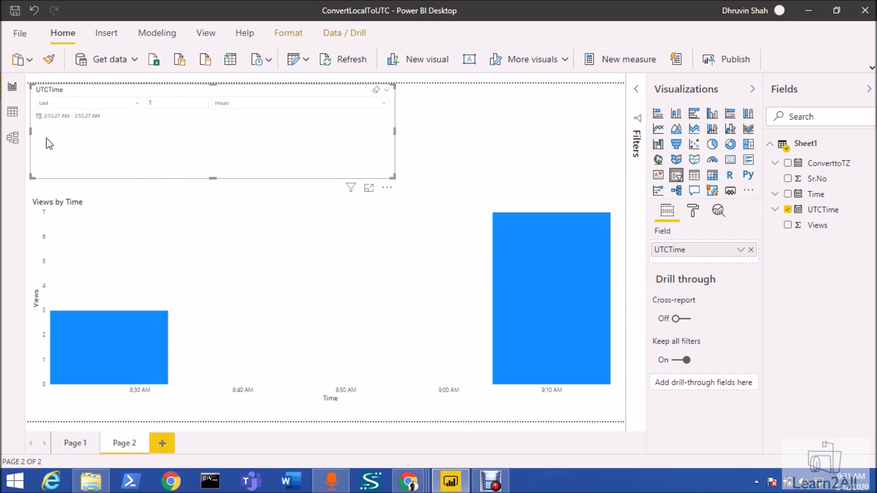
{"action": "left_click", "coordinate": [464, 408]}
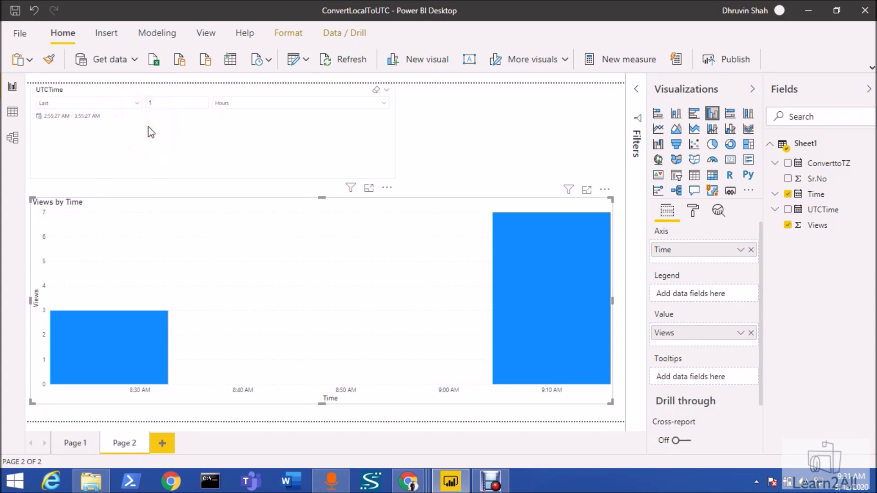
Set the UTCTime slicer to the last 30 minutes
{"action": "left_click", "coordinate": [198, 102]}
{"action": "type", "text": "30"}
{"action": "left_click", "coordinate": [255, 103]}
{"action": "left_click", "coordinate": [244, 130]}
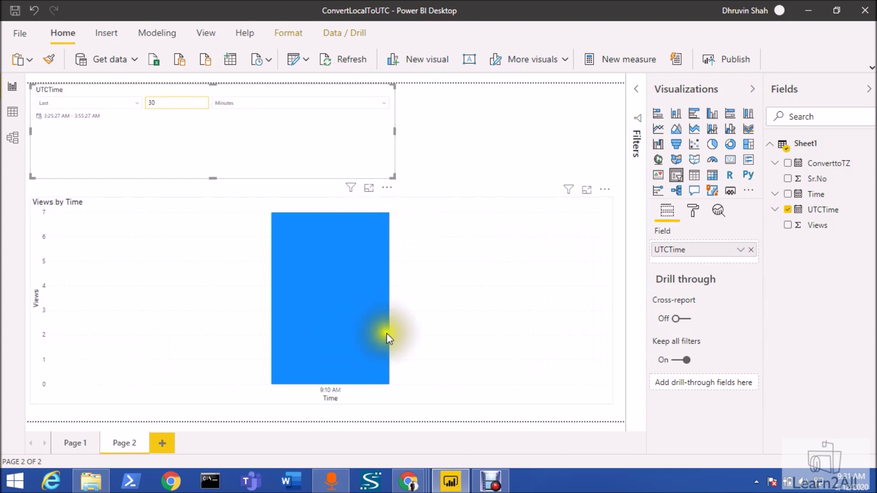
Change the UTCTime slicer to the last 120 minutes
{"action": "double_click", "coordinate": [208, 103]}
{"action": "type", "text": "10"}
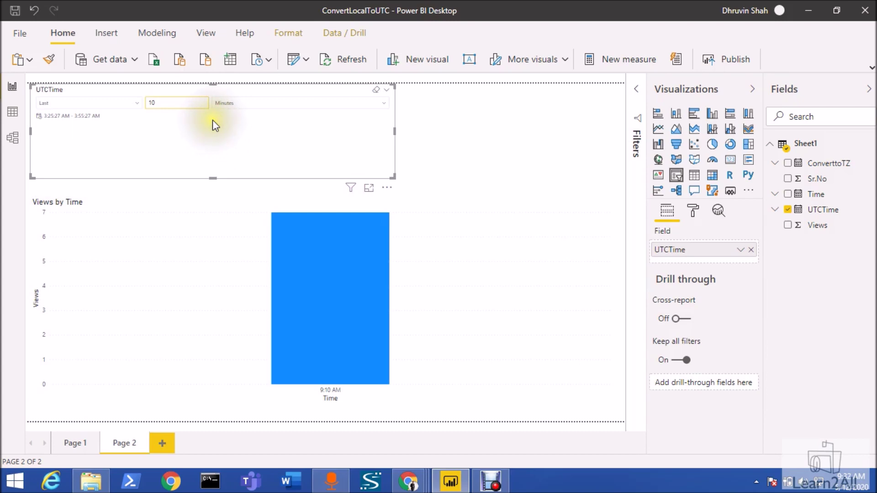
{"action": "key", "text": "BackSpace"}
{"action": "type", "text": "120"}
{"action": "left_click", "coordinate": [215, 141]}
{"action": "left_click", "coordinate": [286, 142]}
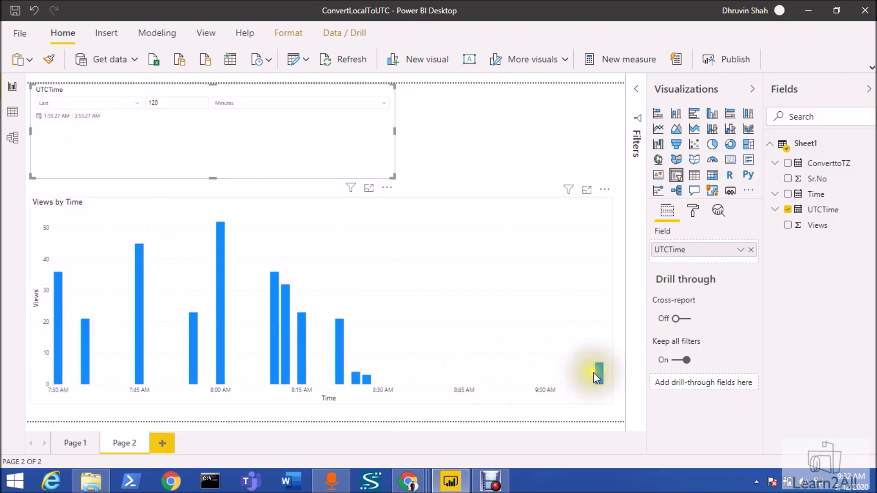
Change the UTCTime slicer to the last 2 hours
{"action": "left_click", "coordinate": [260, 106]}
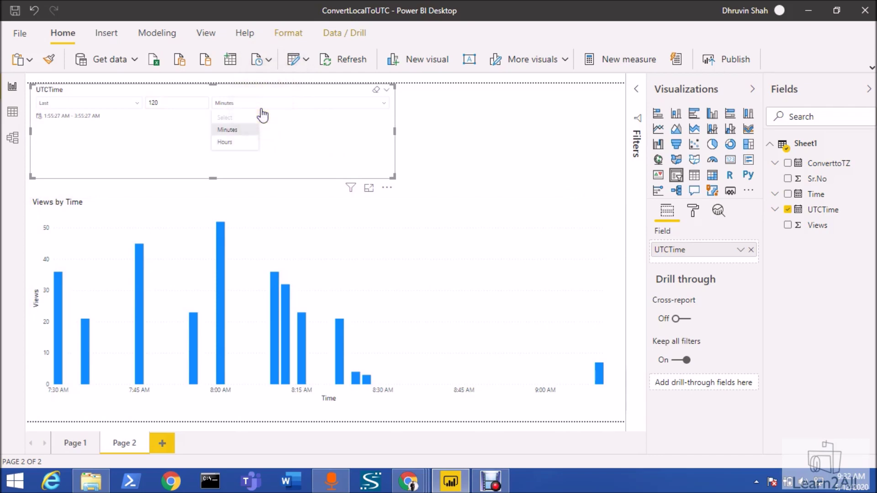
{"action": "left_click", "coordinate": [246, 146]}
{"action": "double_click", "coordinate": [188, 102]}
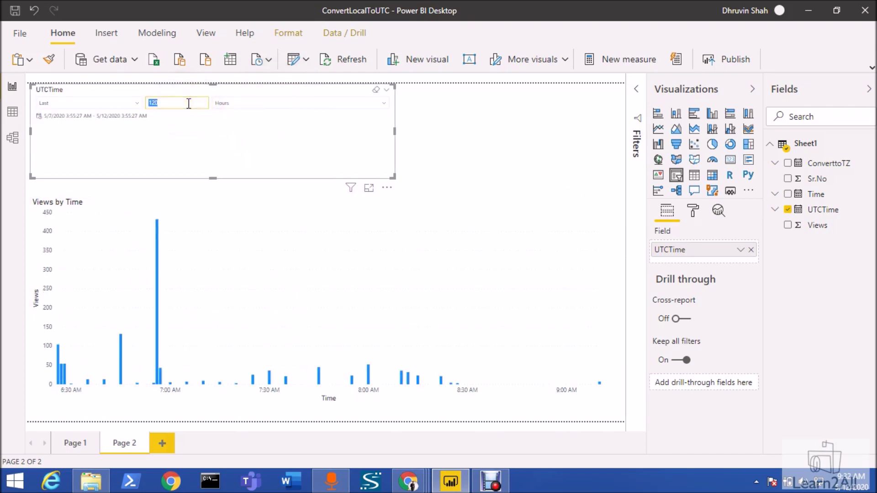
{"action": "type", "text": "2"}
{"action": "left_click", "coordinate": [240, 163]}
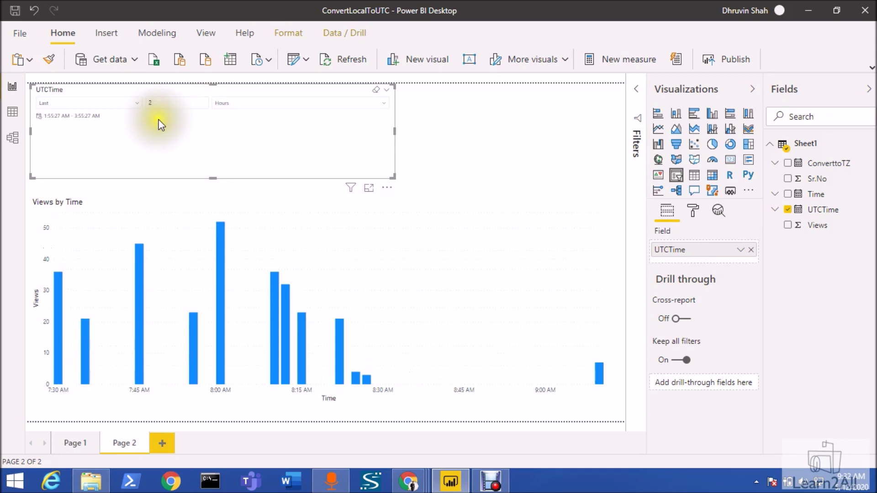
Try the UTCTime slicer on this hour, and switch it to the next 30 minutes
{"action": "left_click", "coordinate": [120, 103]}
{"action": "left_click", "coordinate": [66, 143]}
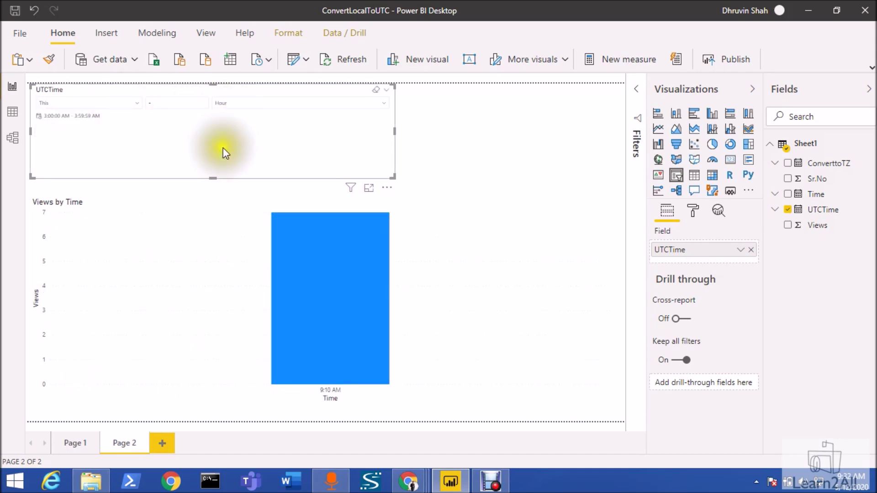
{"action": "left_click", "coordinate": [137, 104]}
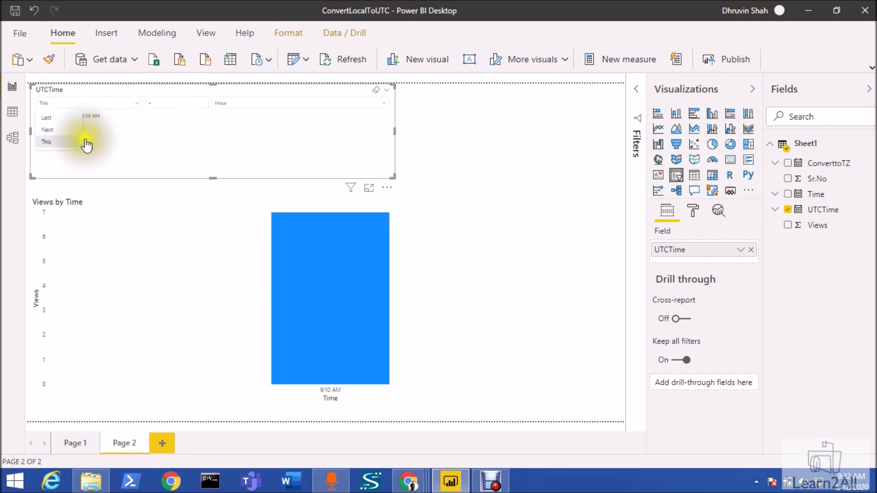
{"action": "left_click", "coordinate": [63, 130]}
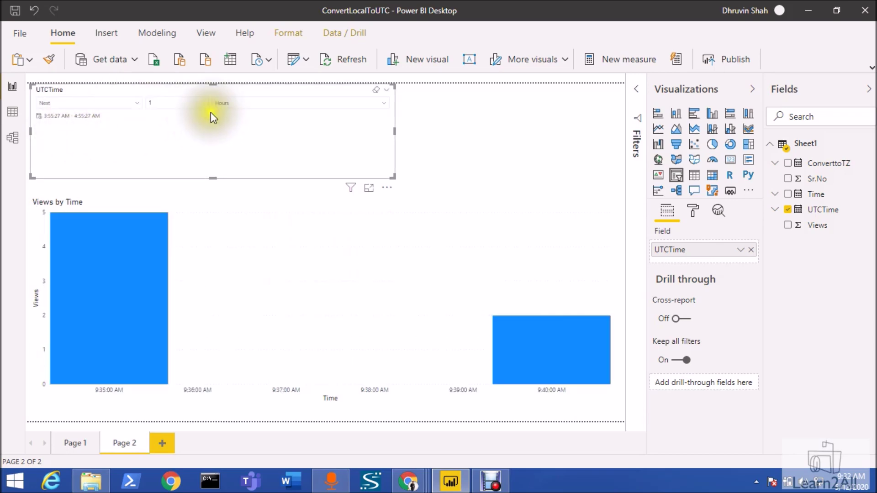
{"action": "left_click", "coordinate": [181, 106]}
{"action": "type", "text": "30"}
{"action": "left_click", "coordinate": [248, 104]}
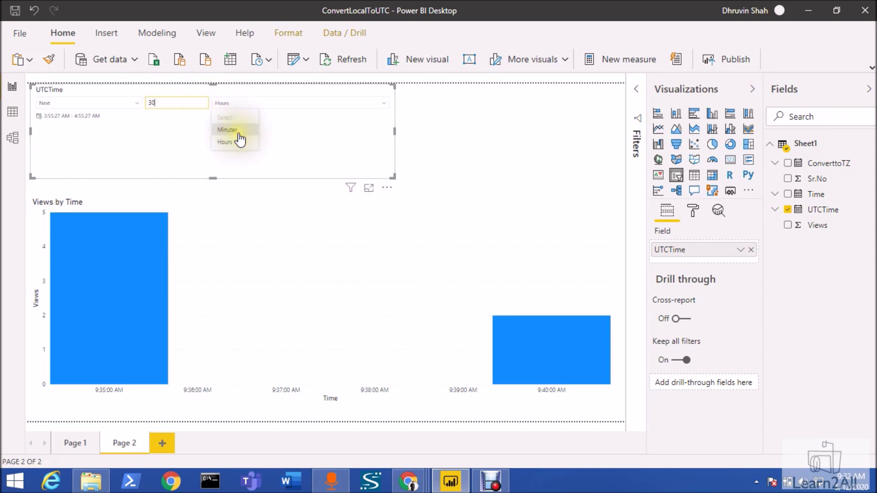
{"action": "left_click", "coordinate": [237, 131]}
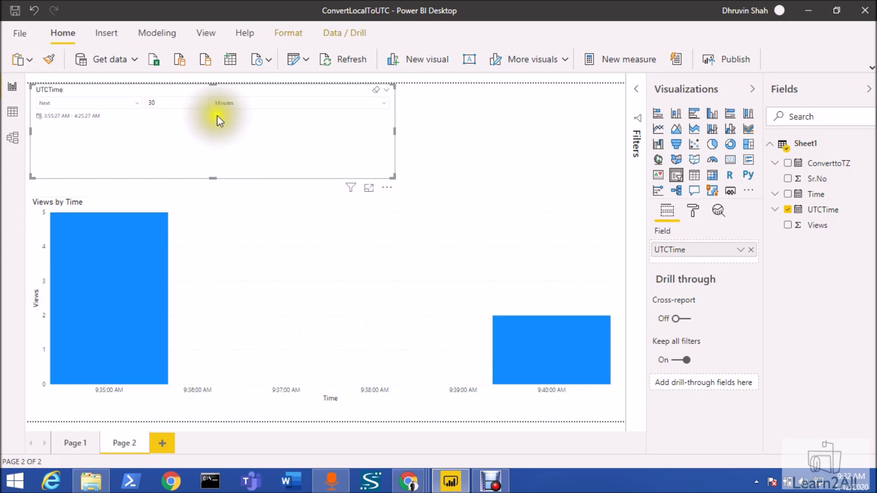
Try a next 5 minutes range in the UTCTime slicer, and set it to the next 125 minutes
{"action": "double_click", "coordinate": [172, 103]}
{"action": "type", "text": "5"}
{"action": "left_click", "coordinate": [258, 142]}
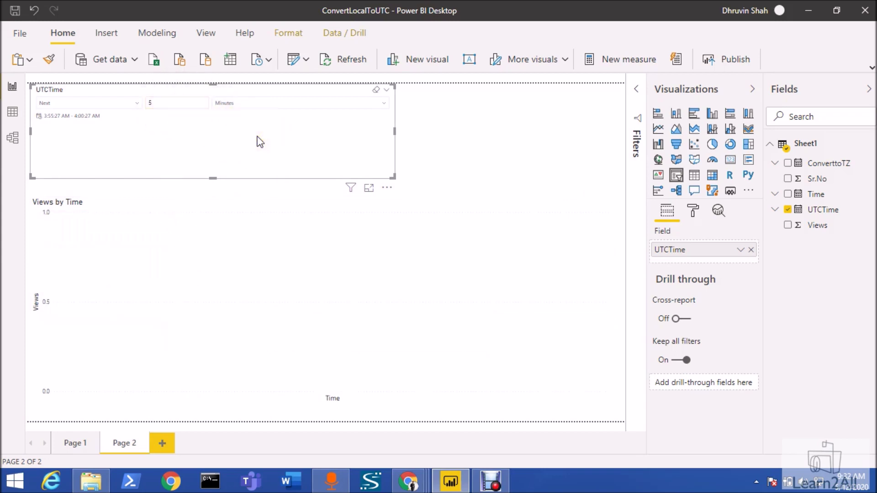
{"action": "double_click", "coordinate": [190, 104]}
{"action": "type", "text": "125"}
{"action": "key", "text": "Return"}
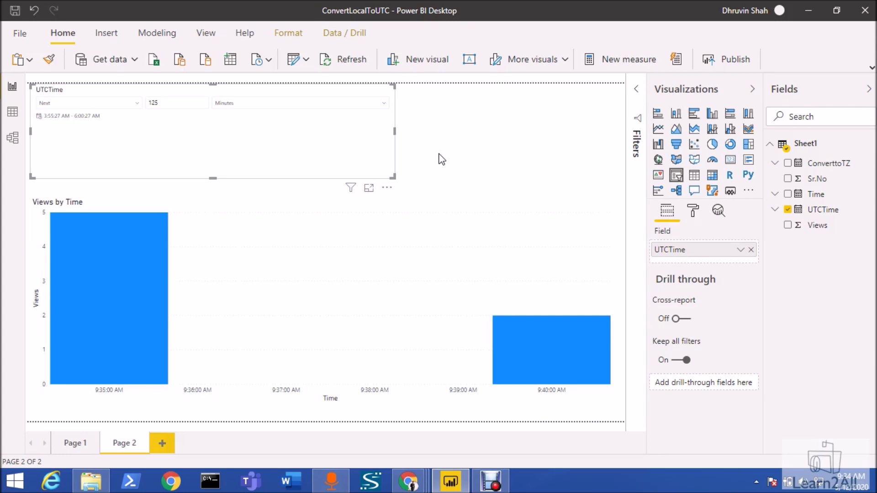
Switch to Chrome with the YouTube channel page and show the GET Daily Updates For Learn2ALL Group form
{"action": "mouse_move", "coordinate": [414, 488]}
{"action": "left_click", "coordinate": [541, 411]}
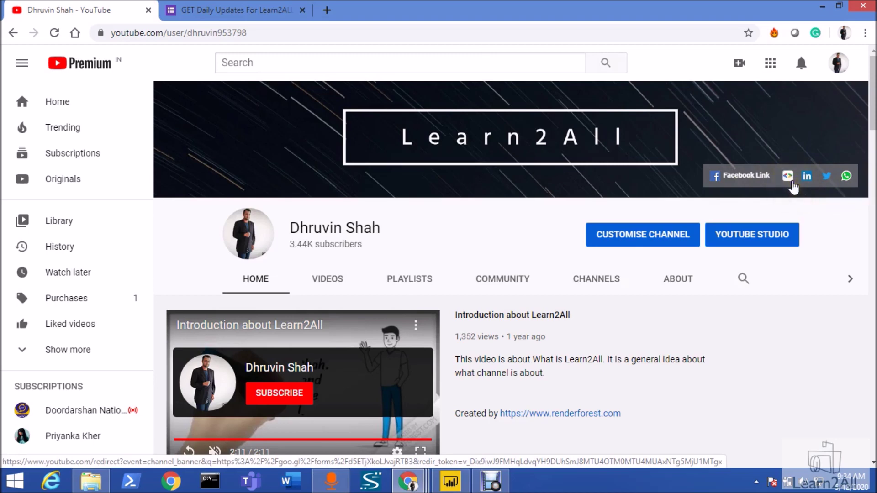
{"action": "left_click", "coordinate": [252, 7]}
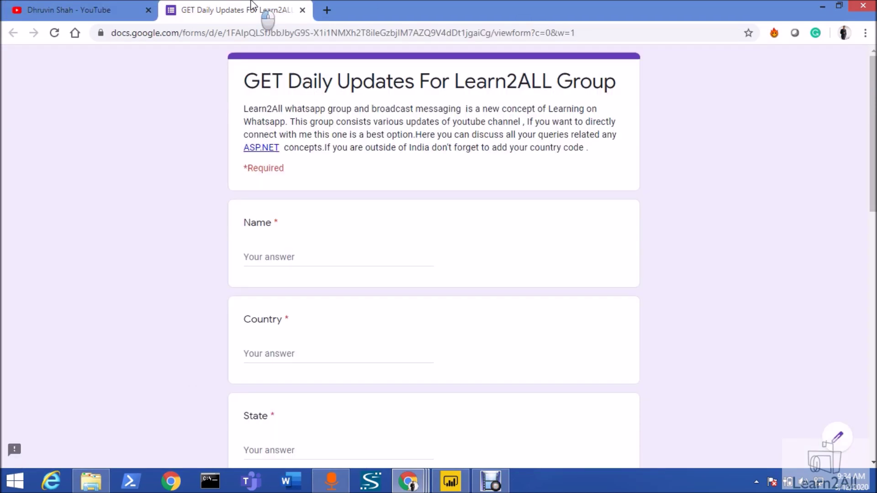